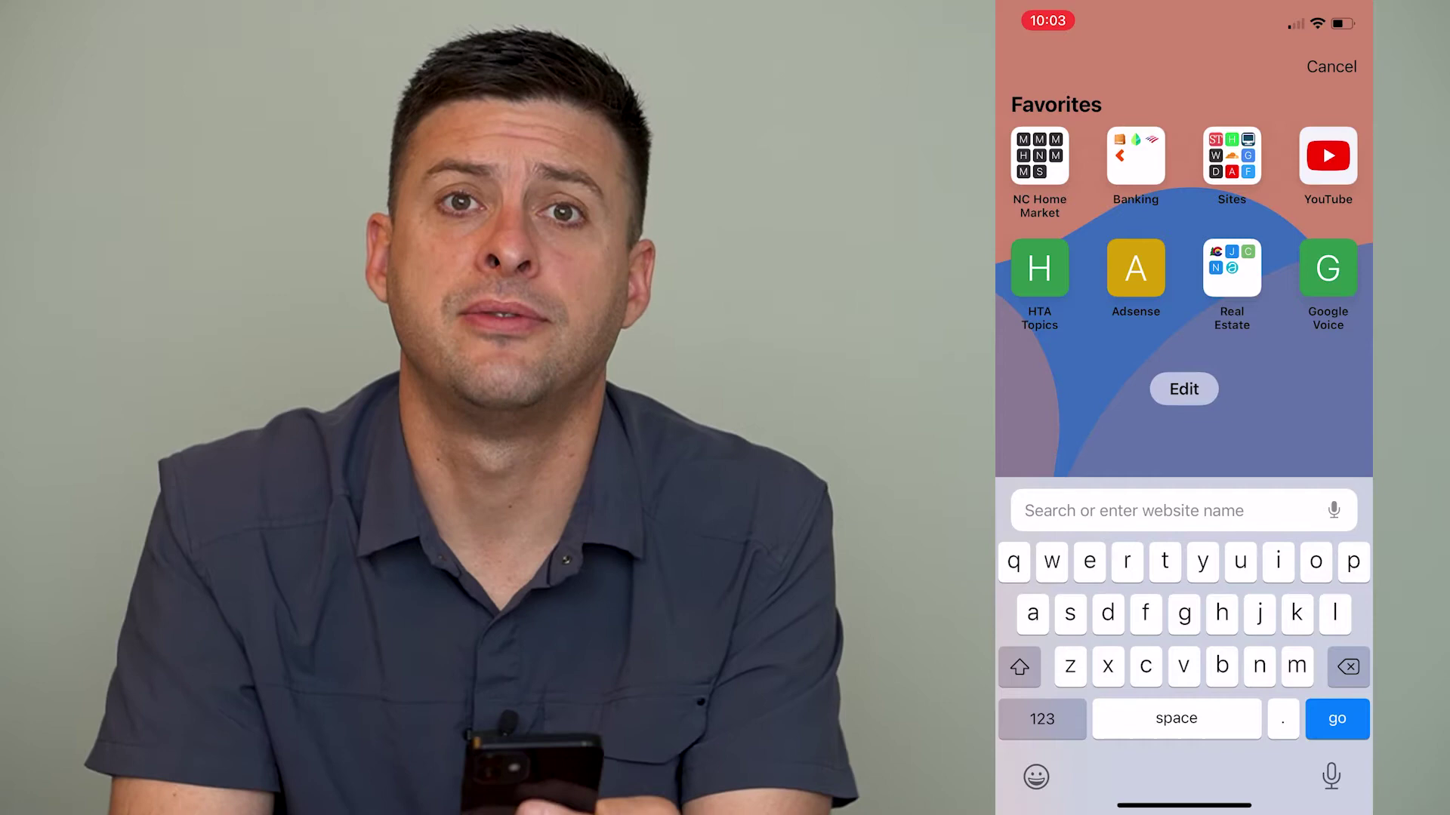
# Step: Switch Safari's keyboard to Emoji to show the Frequently Used emojis
pyautogui.click(1035, 777)
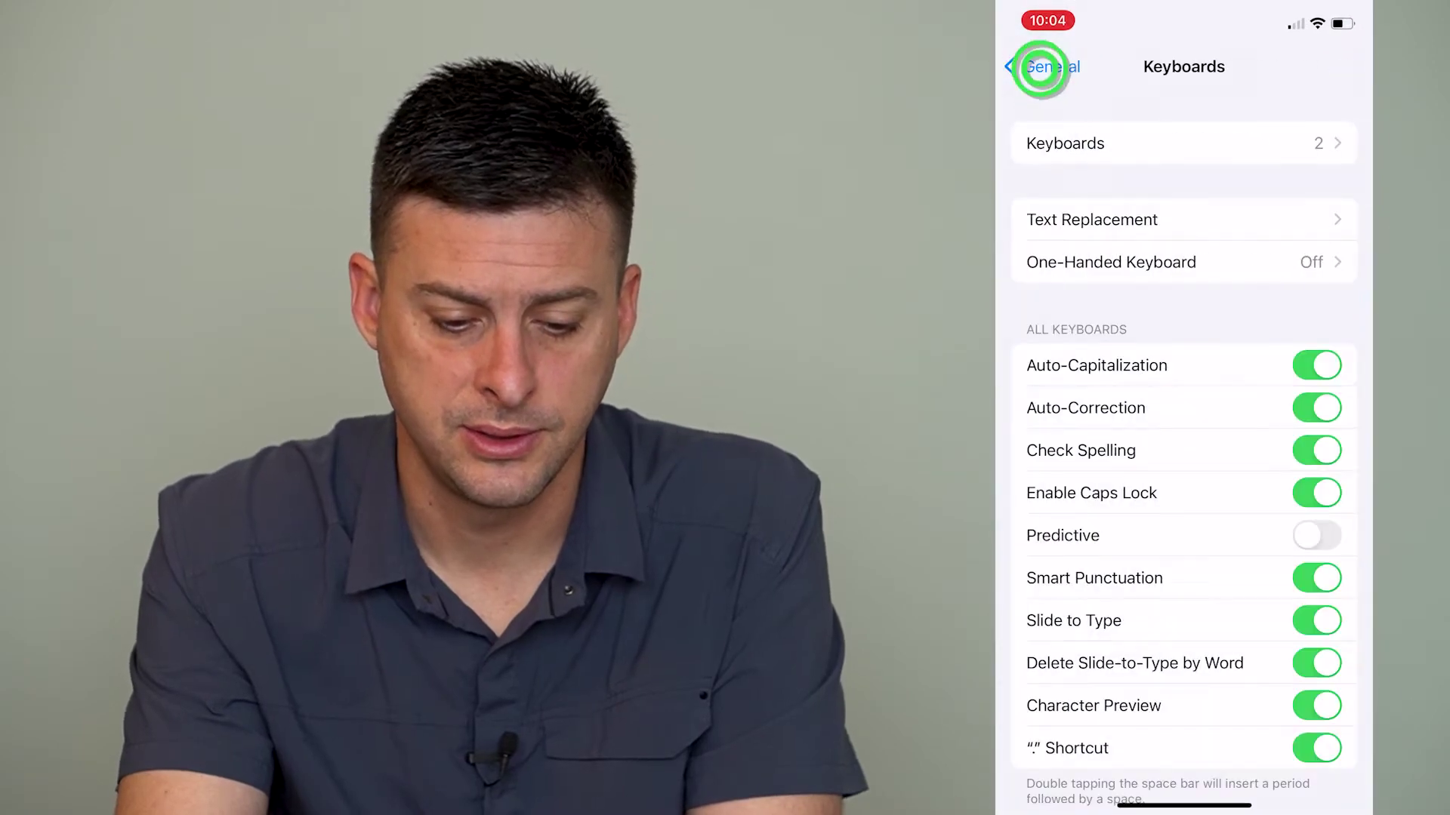
# Step: Back out to the main Settings list, then return through General to Keyboard
pyautogui.click(1040, 69)
pyautogui.click(1041, 68)
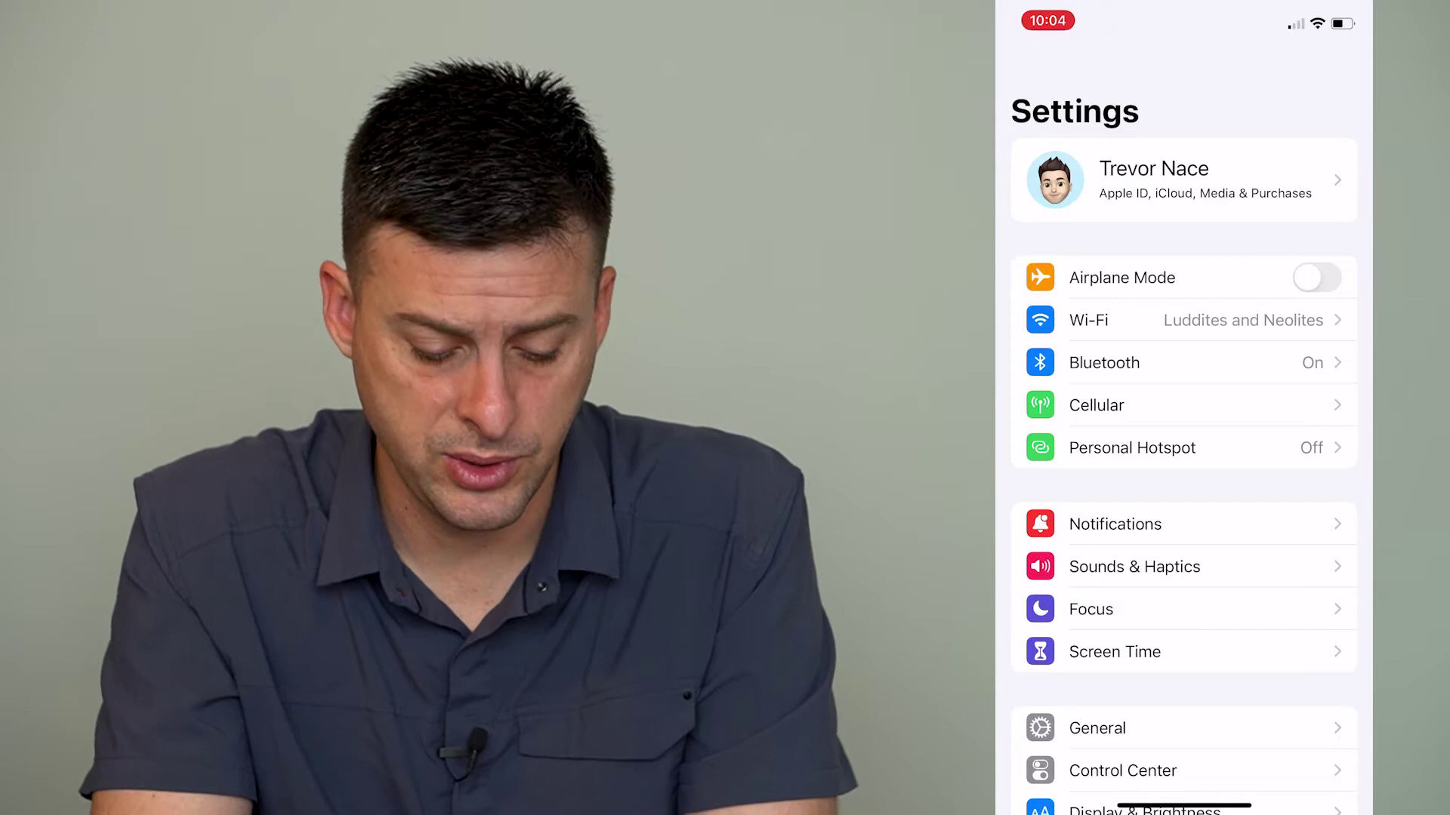
pyautogui.click(1152, 729)
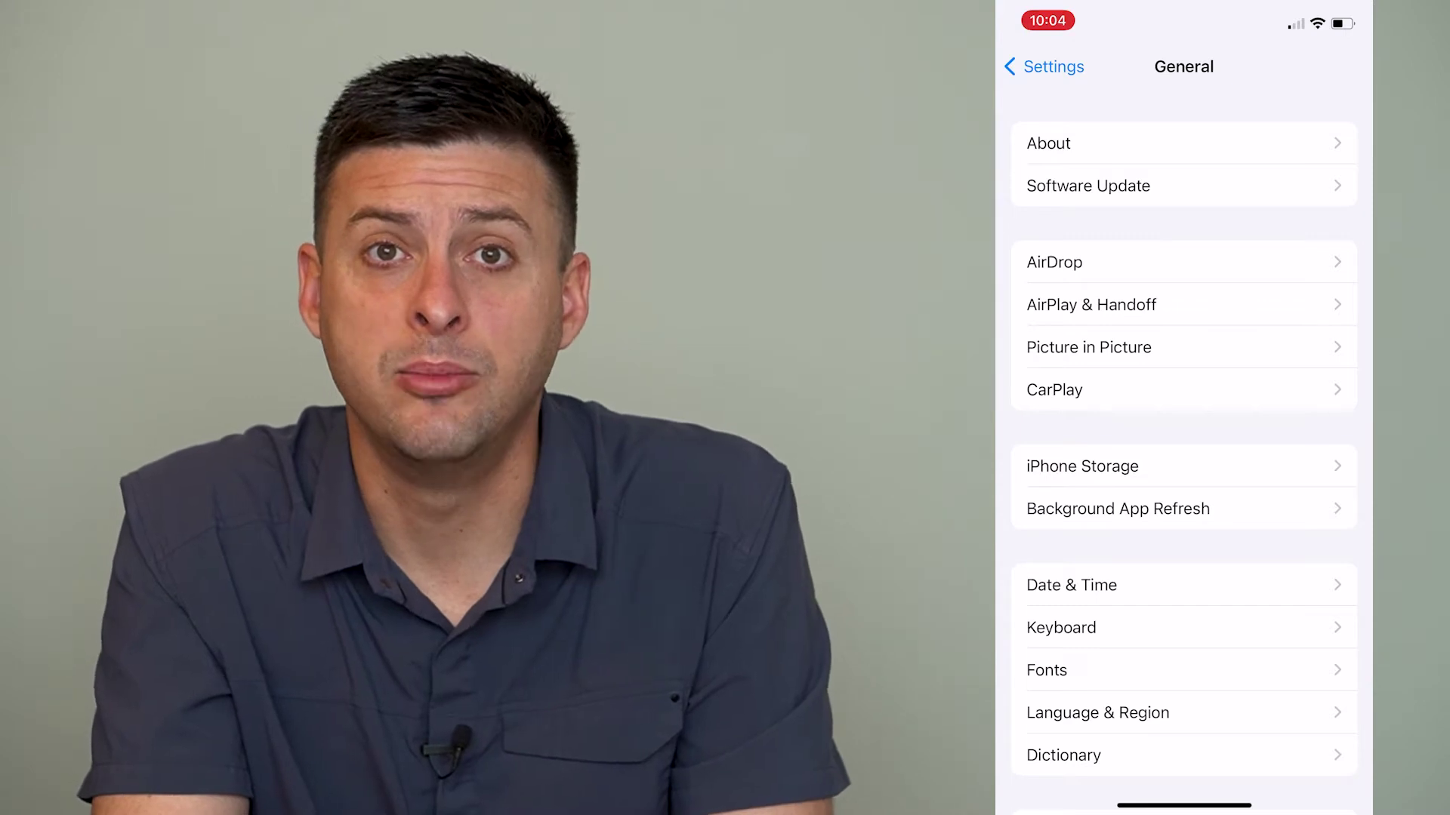
pyautogui.click(1123, 628)
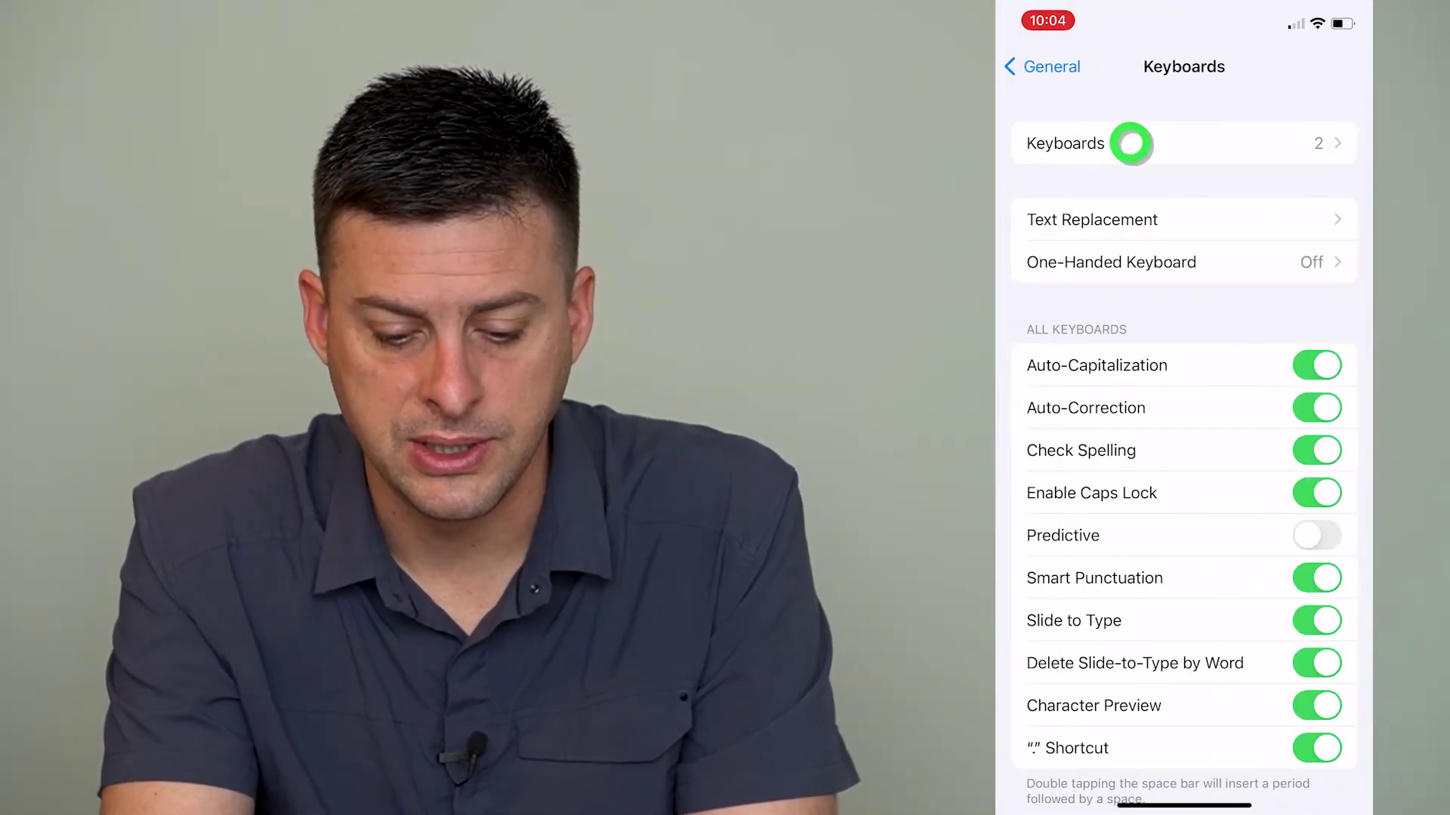
# Step: Delete the Emoji keyboard from the installed Keyboards list
pyautogui.click(1131, 143)
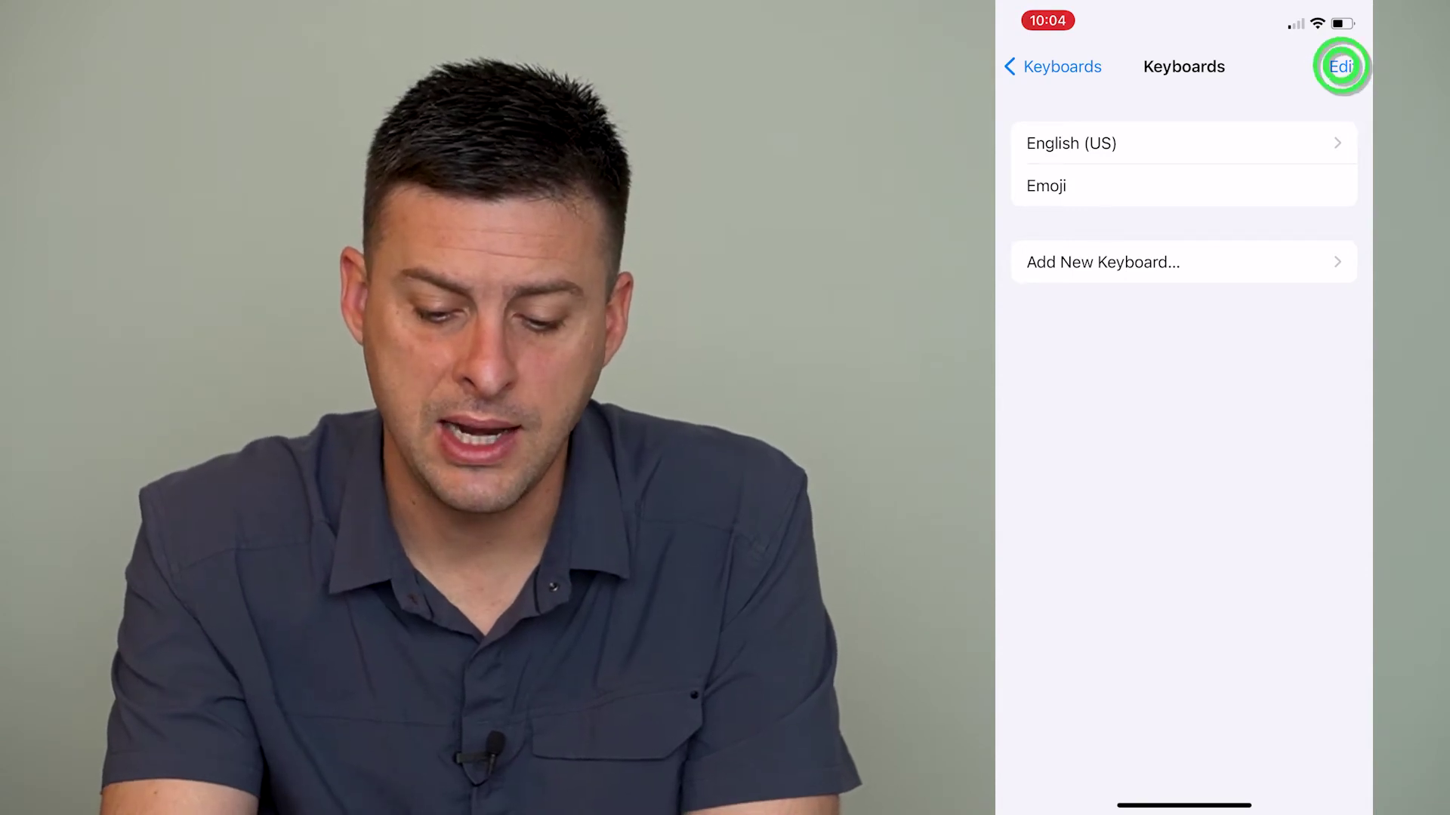
pyautogui.click(1341, 67)
pyautogui.click(1037, 186)
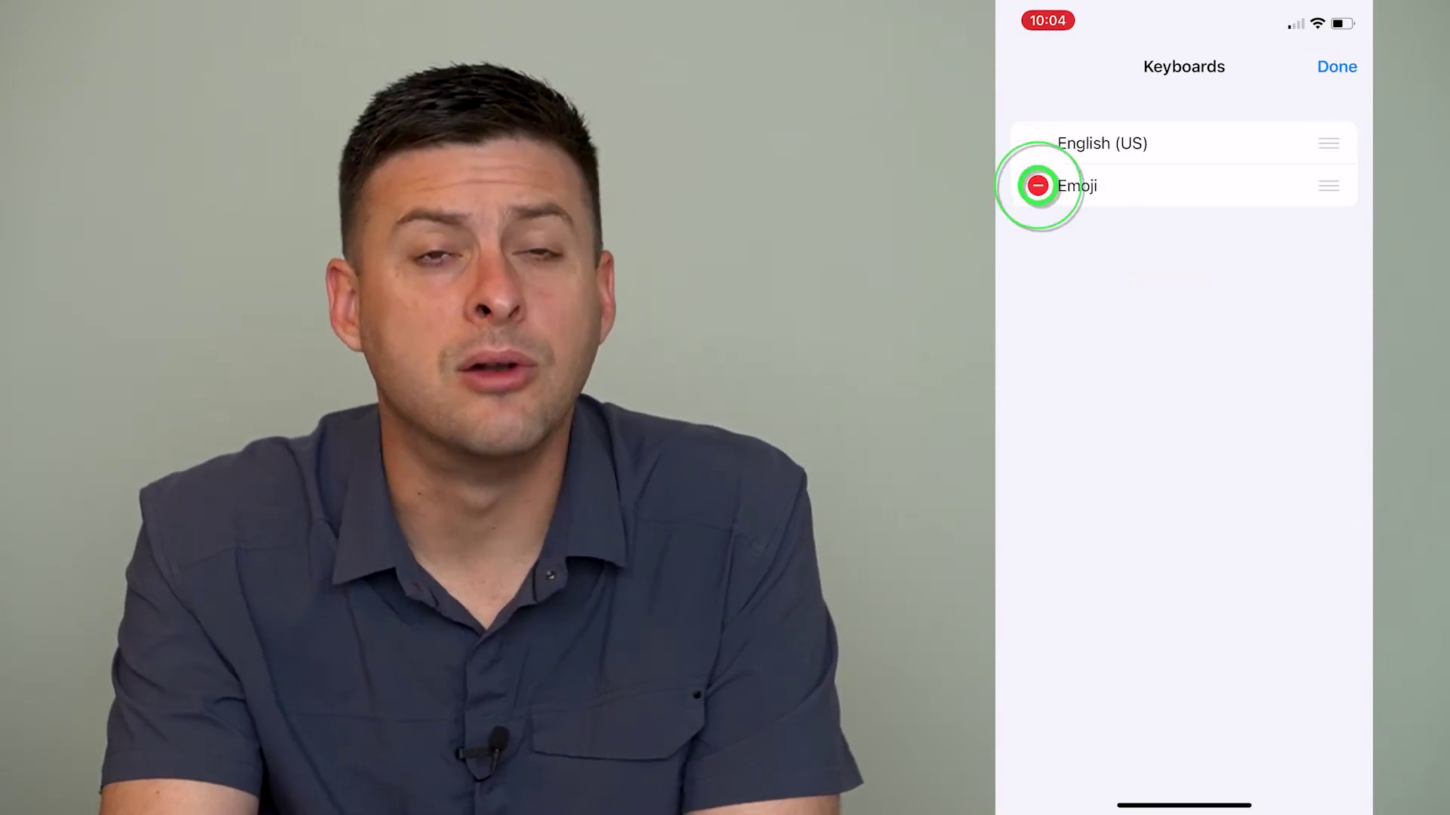
pyautogui.click(1324, 185)
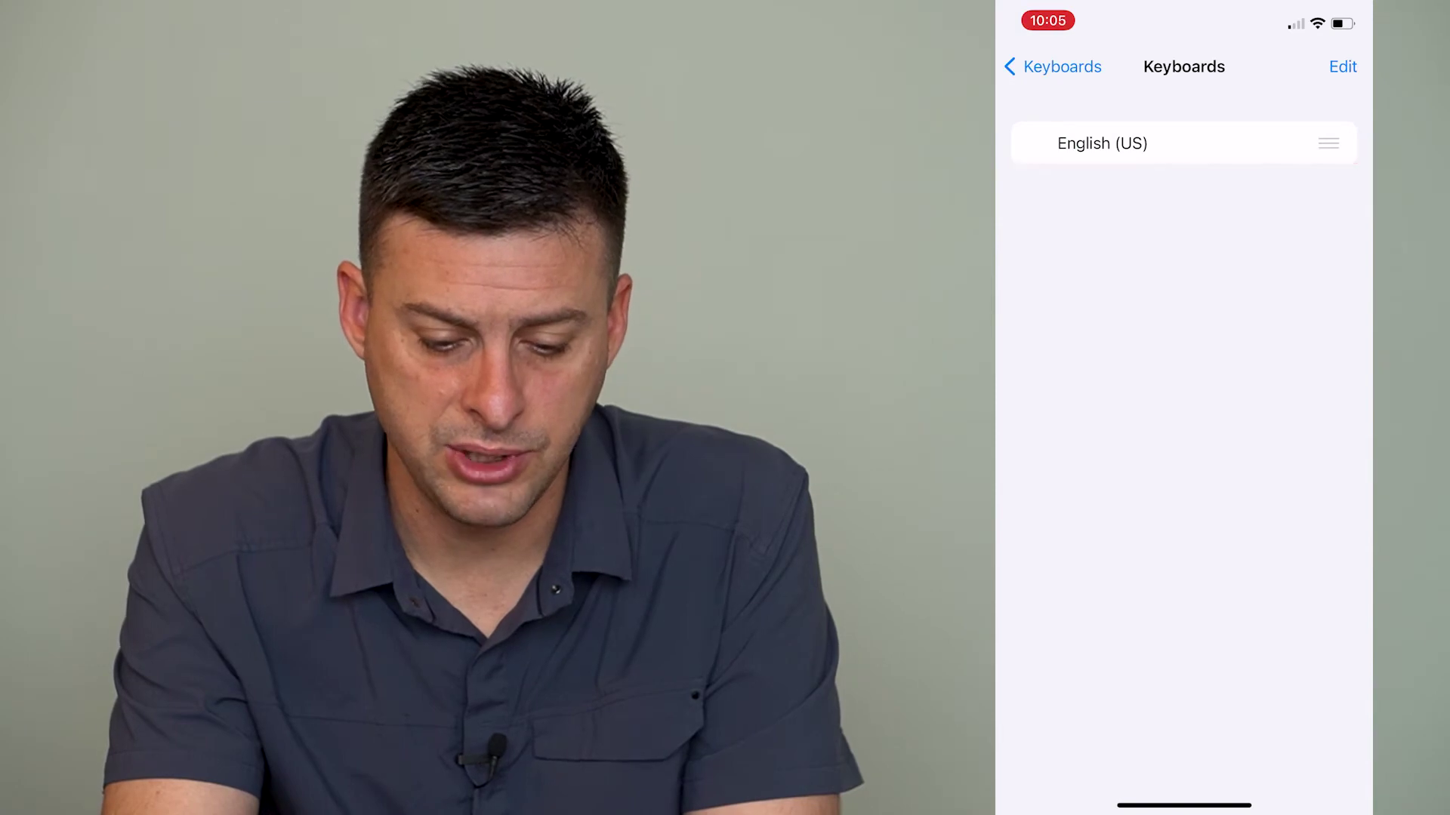
# Step: Add the Emoji keyboard back through Add New Keyboard
pyautogui.click(1038, 67)
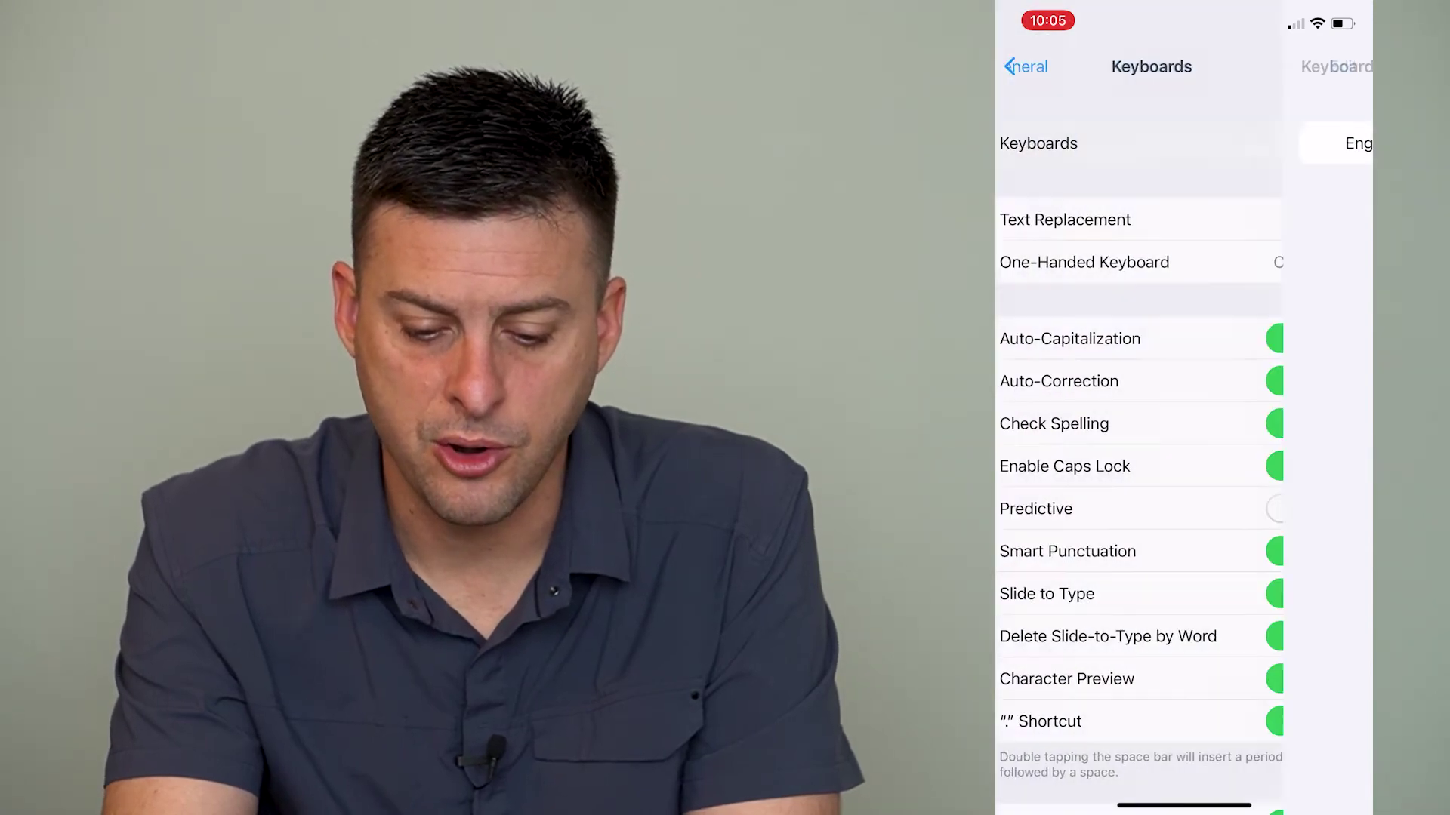
pyautogui.click(1129, 140)
pyautogui.click(1203, 217)
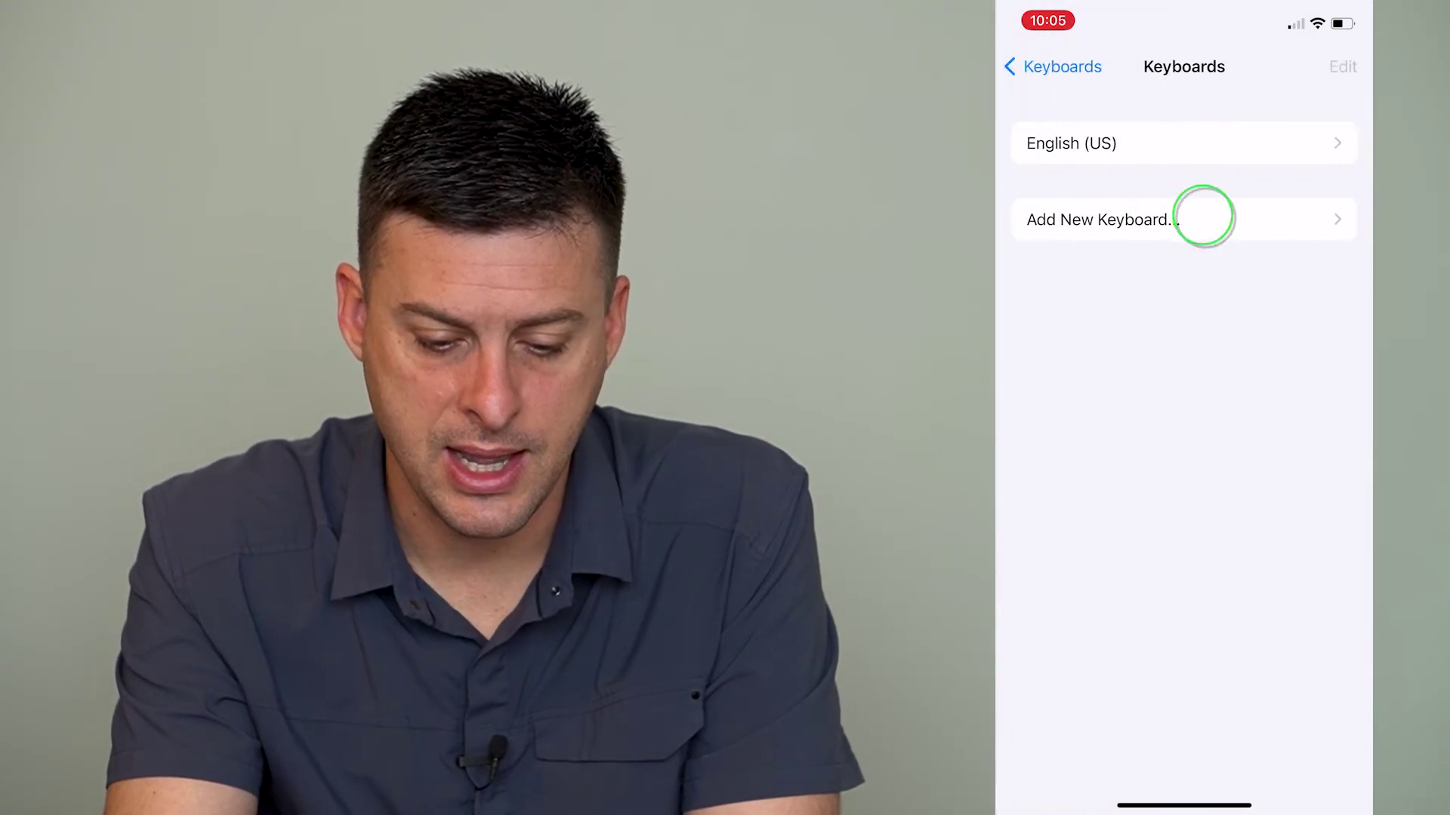
pyautogui.moveTo(1186, 521); pyautogui.dragTo(1185, 288)
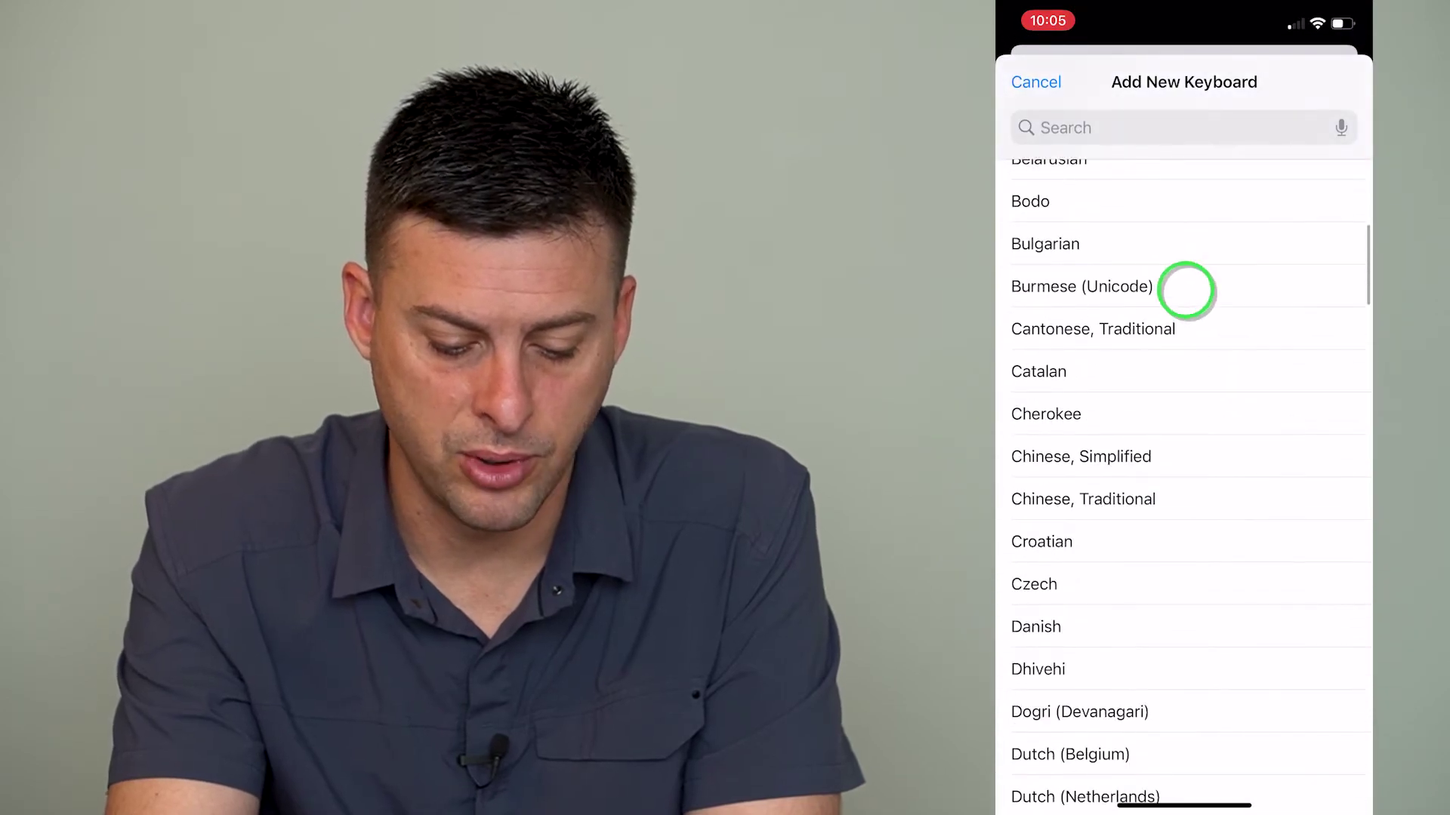
pyautogui.click(1080, 505)
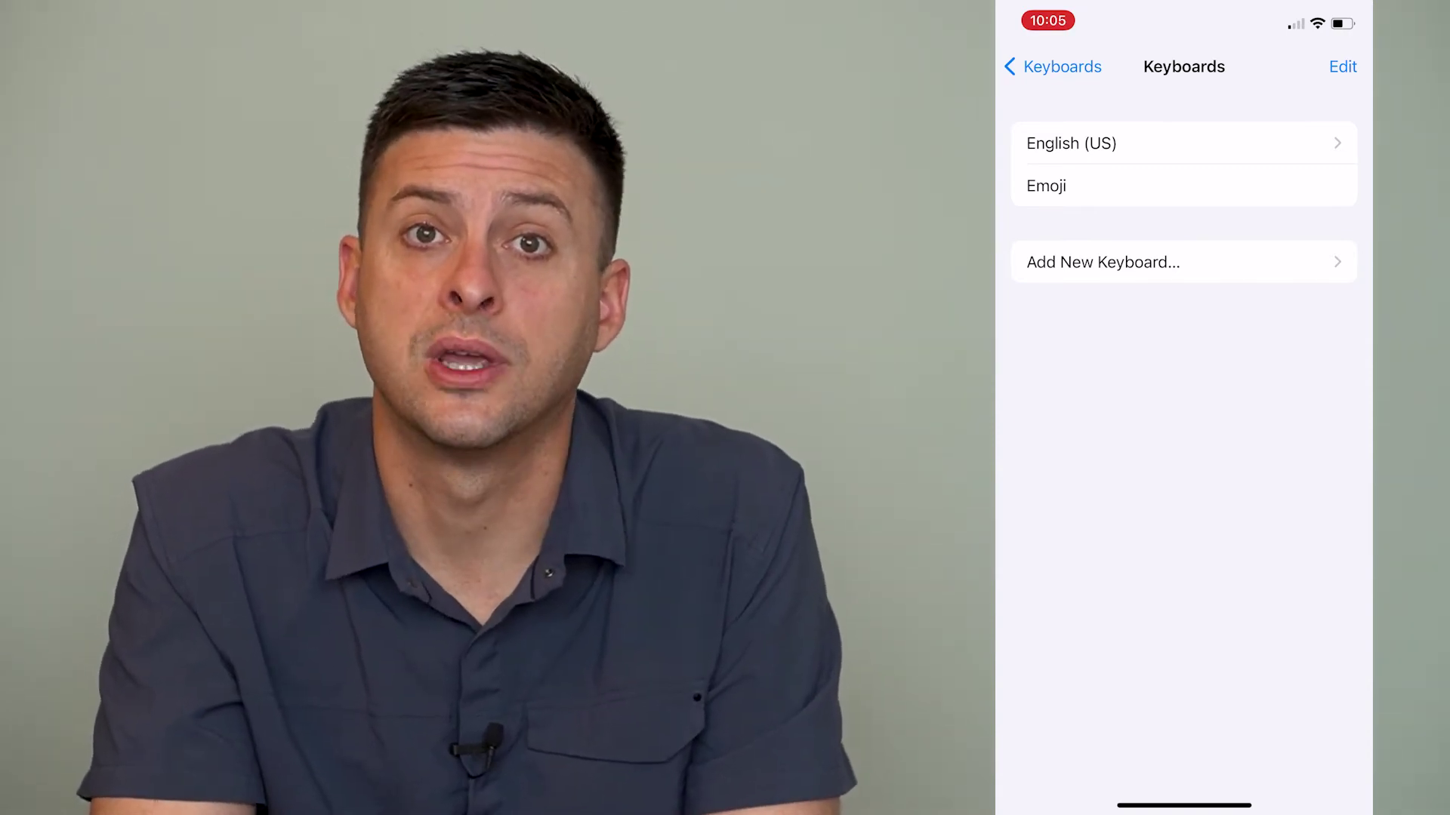
# Step: Run Reset Keyboard Dictionary from General's Transfer or Reset iPhone options
pyautogui.click(1035, 66)
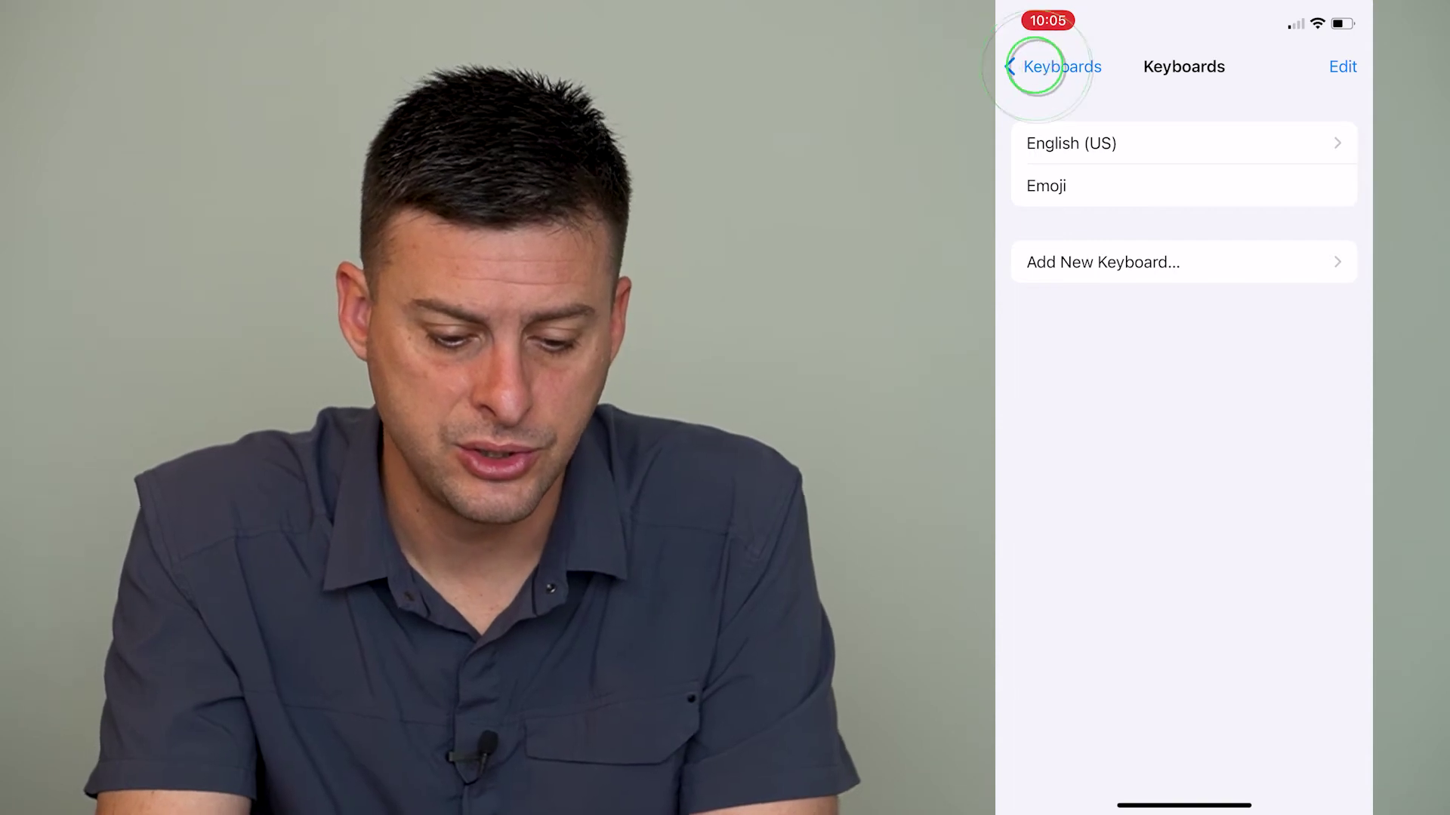
pyautogui.click(1037, 66)
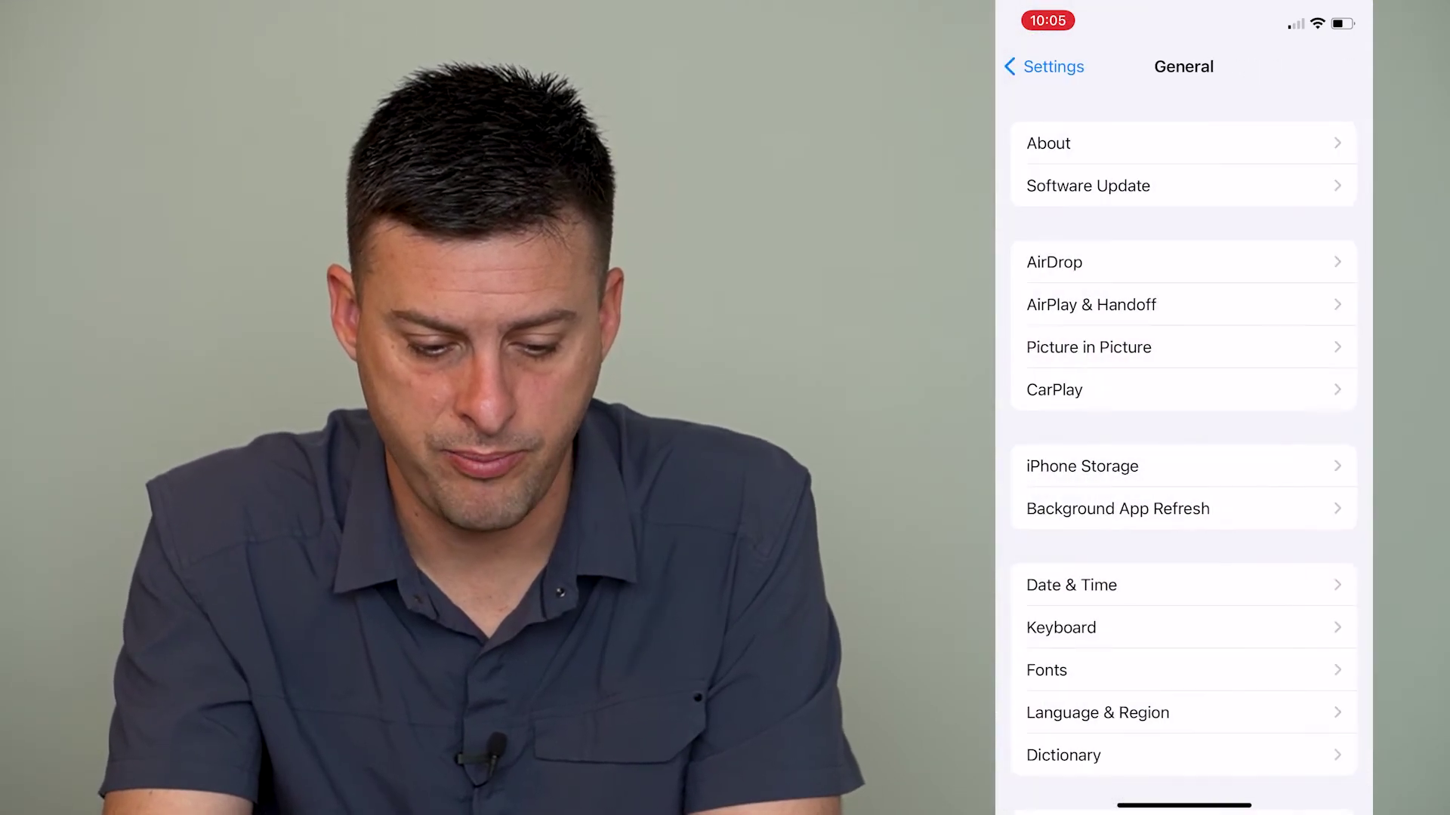
pyautogui.moveTo(1188, 522); pyautogui.dragTo(1187, 288)
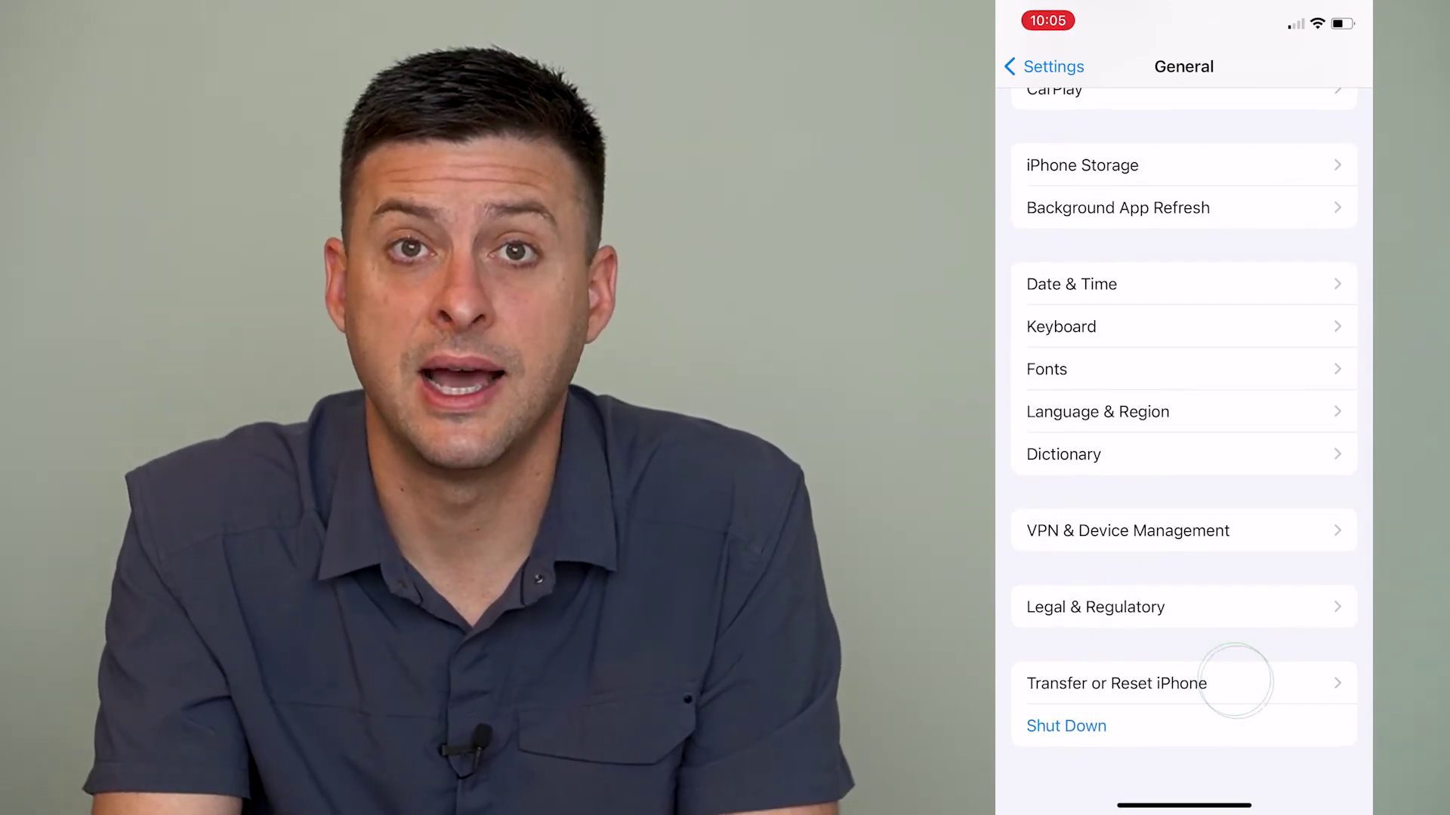
pyautogui.click(1233, 681)
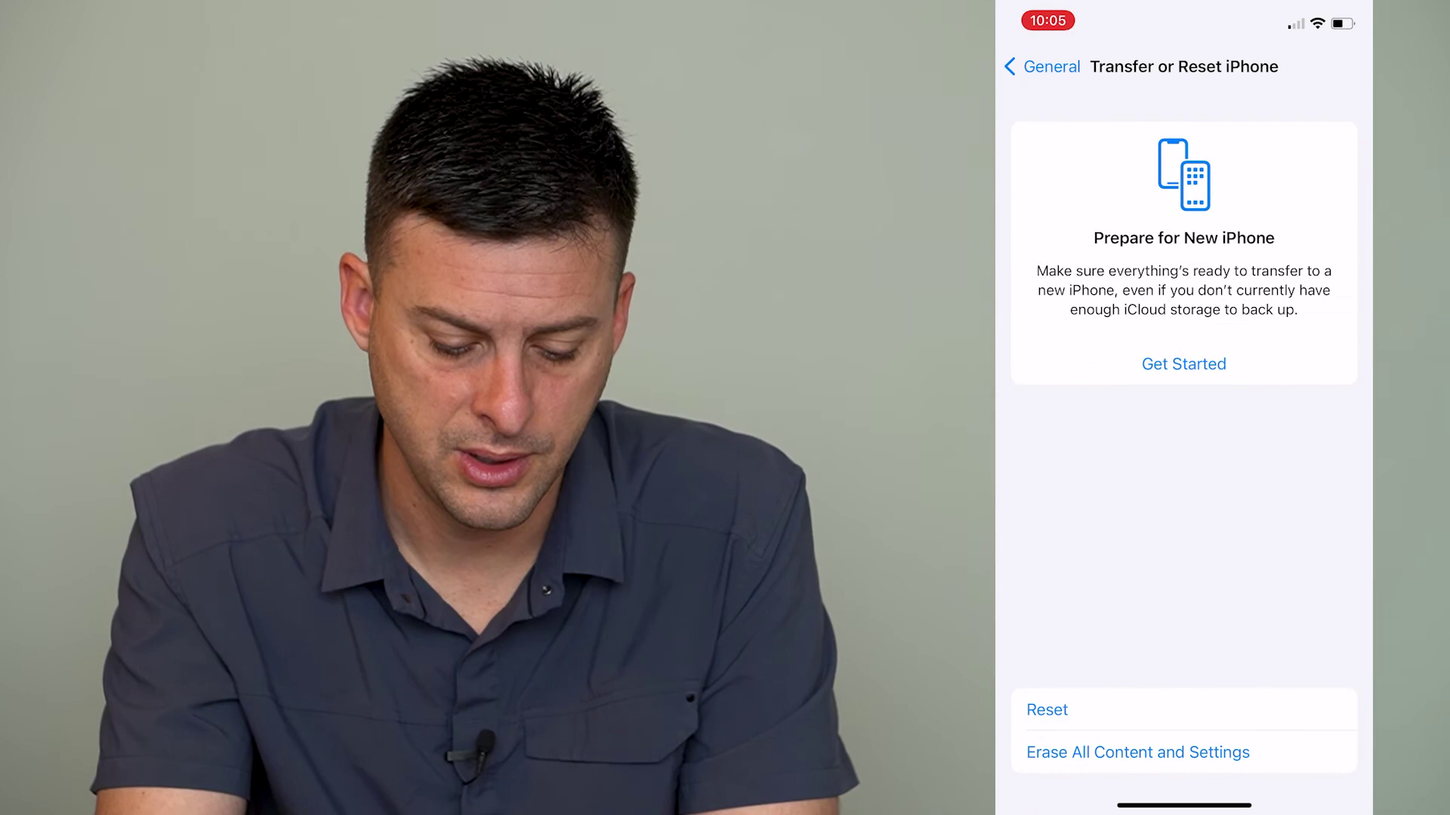
pyautogui.click(1094, 706)
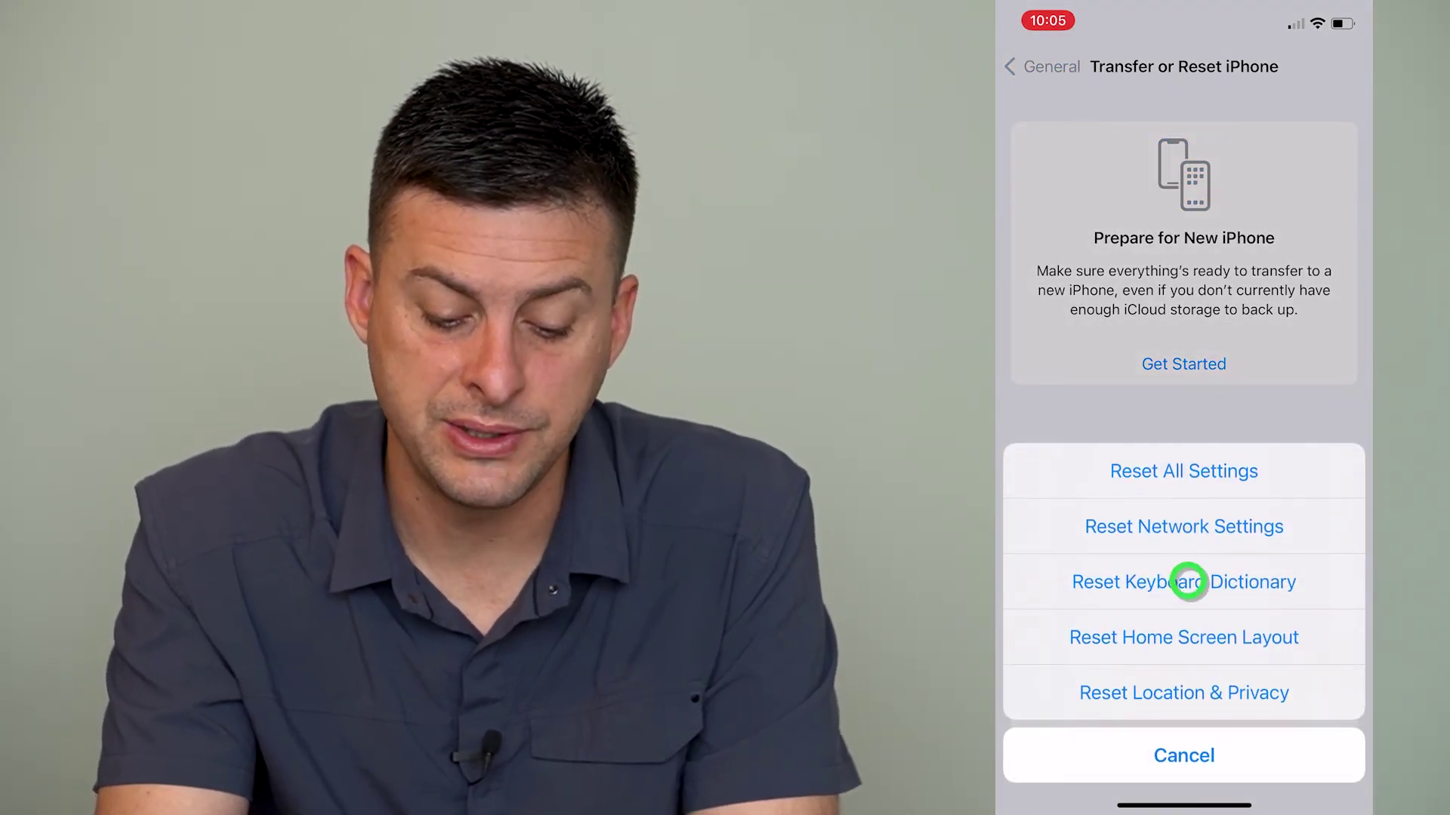
pyautogui.click(1188, 582)
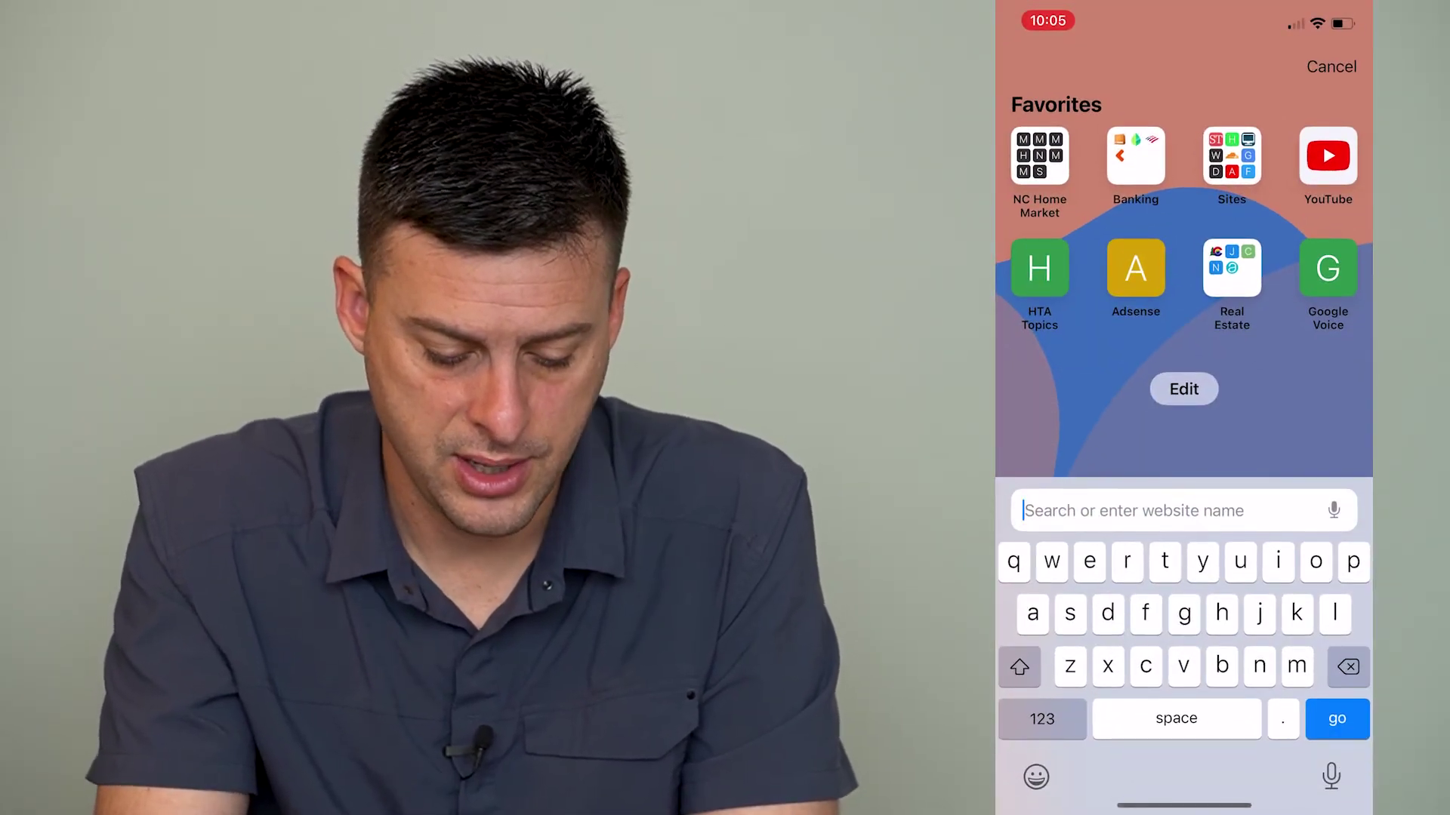
# Step: Switch Safari's keyboard back to Emoji to check the Frequently Used section
pyautogui.click(1036, 778)
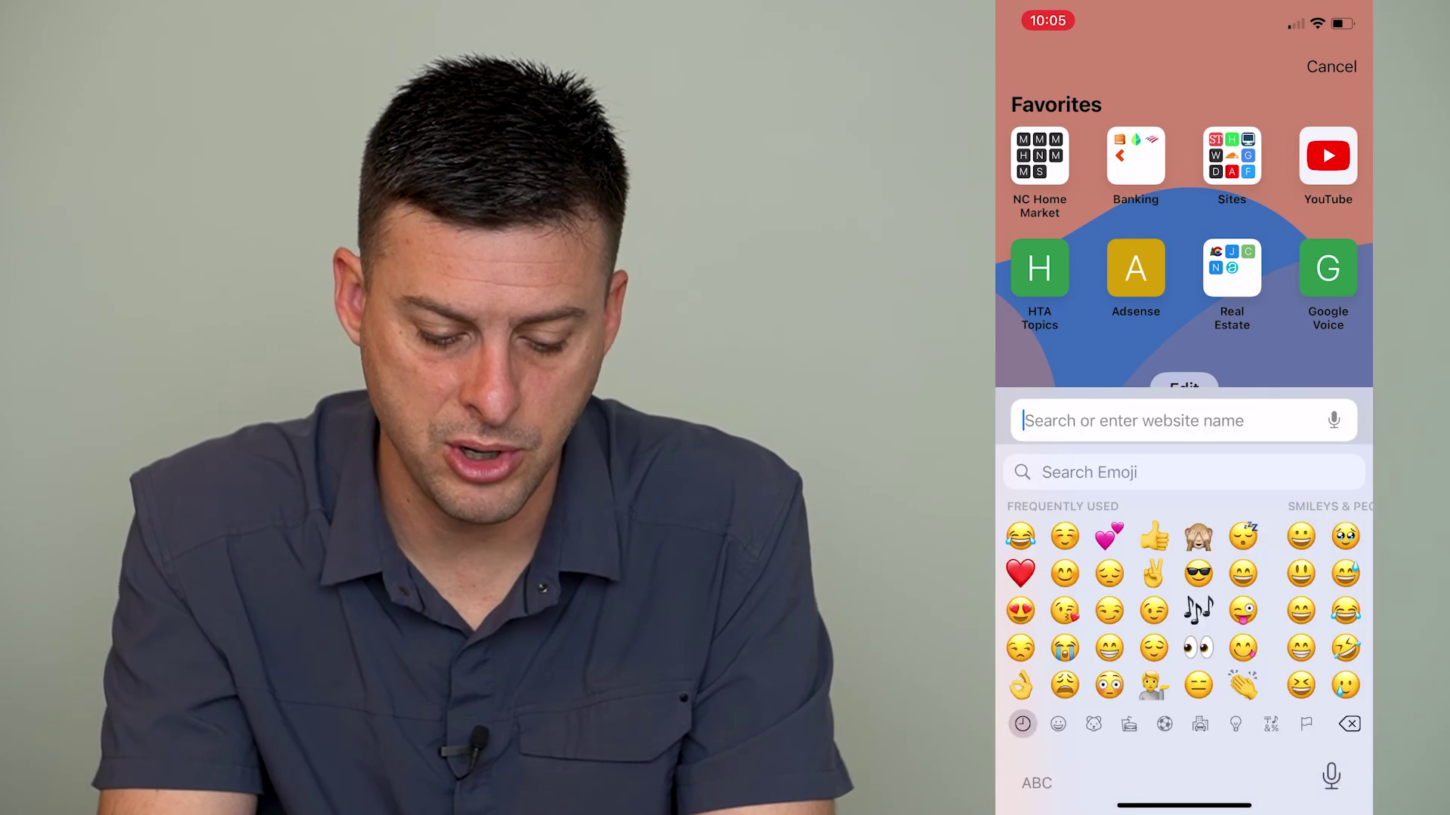